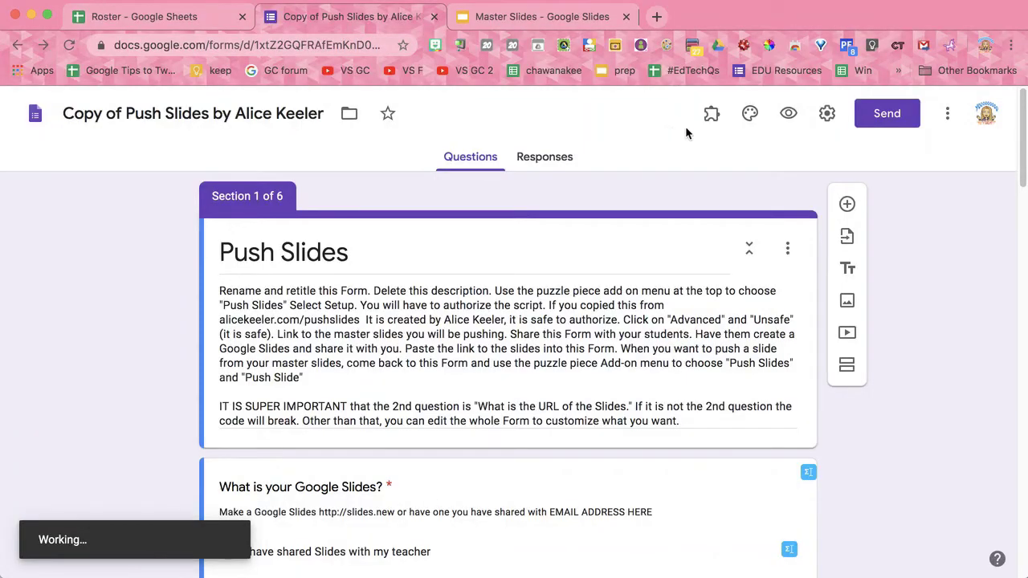
Step: Run the Push Slides setup and link the copied Master Slides presentation URL as the slide source
left_click(712, 117)
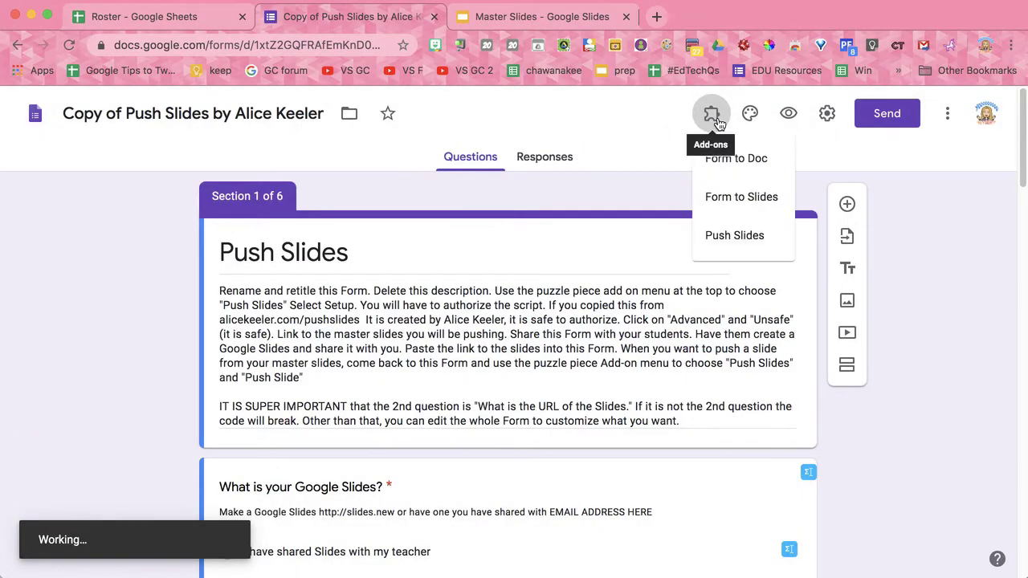
left_click(725, 235)
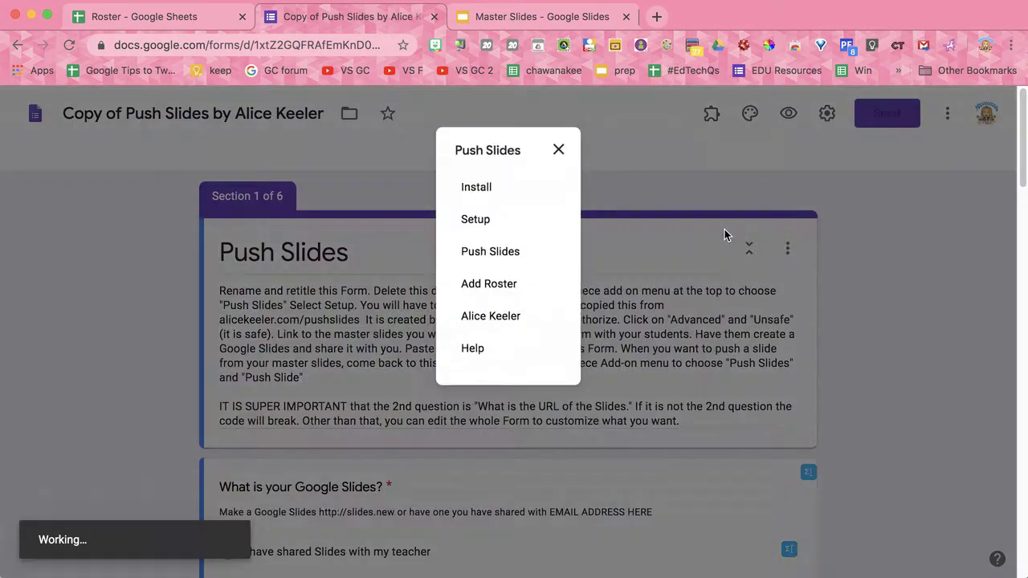
left_click(475, 219)
left_click(530, 19)
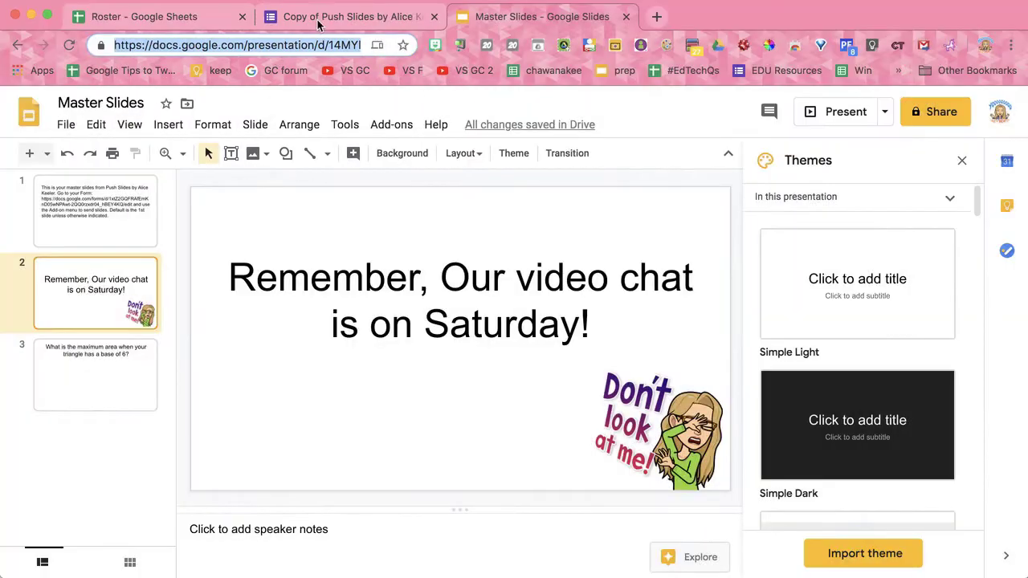
left_click(319, 19)
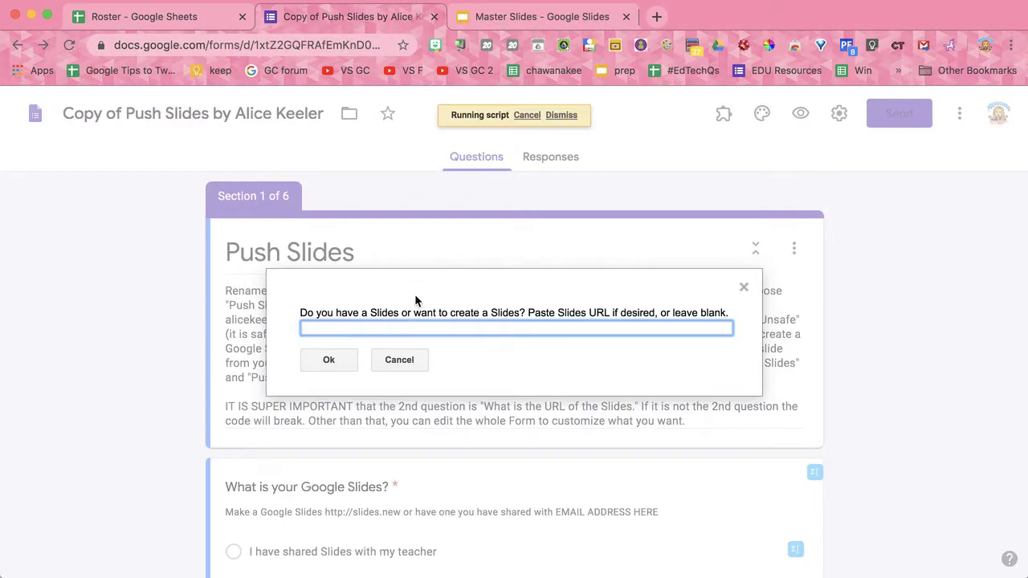
key("super+v")
left_click(329, 359)
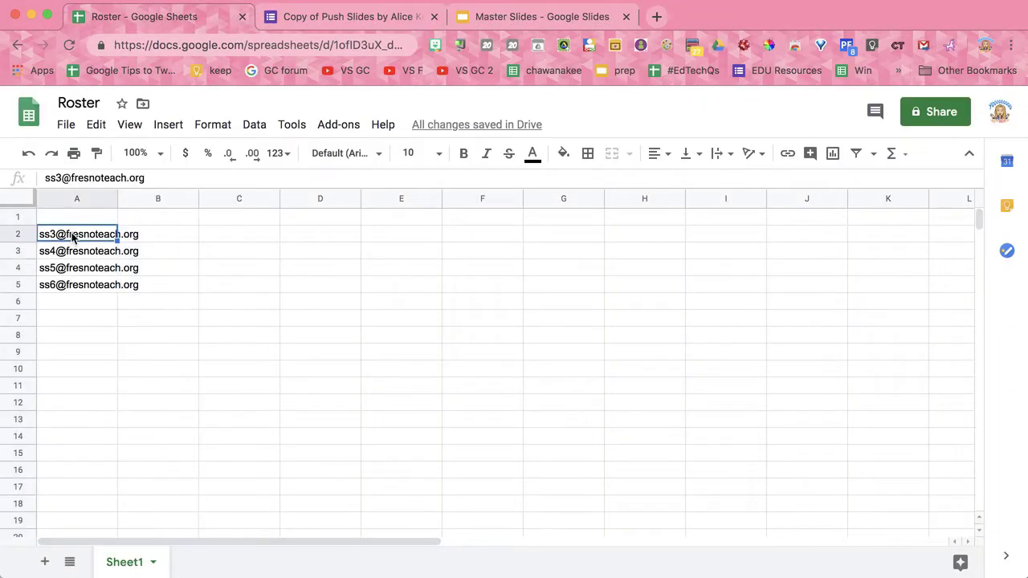
Step: Review the student emails in Roster column A, then dismiss the 'Your Slides have been linked' confirmation
left_click(76, 199)
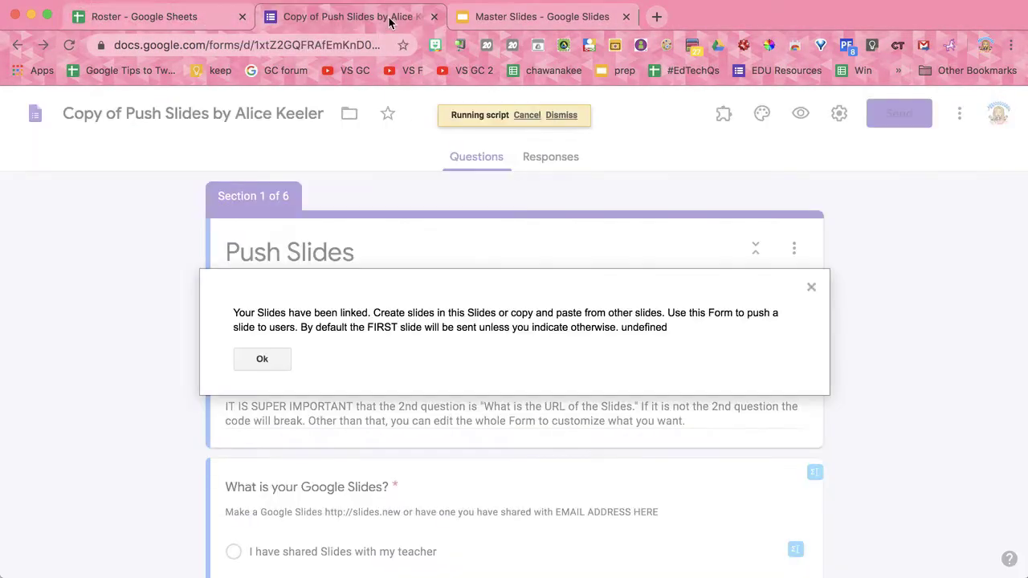
left_click(265, 360)
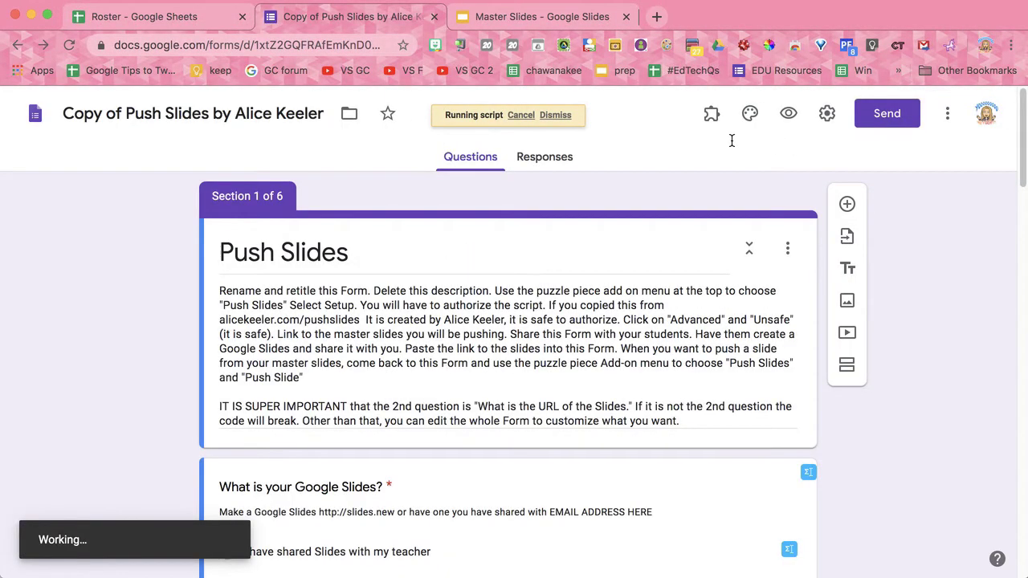
Step: Use Push Slides' Add Roster with the Roster spreadsheet's URL so each student gets a Slides deck
left_click(711, 117)
left_click(734, 239)
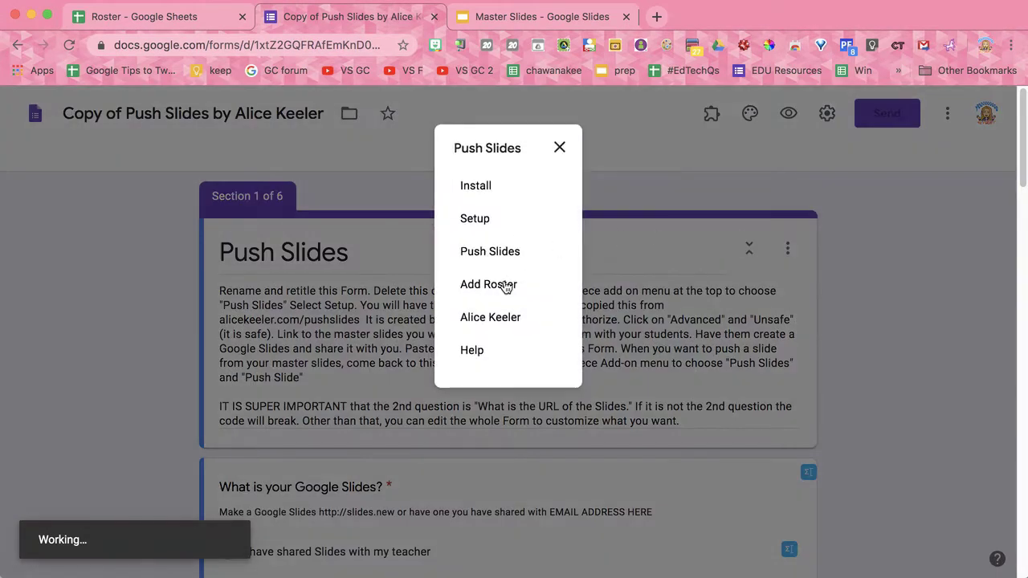
left_click(504, 288)
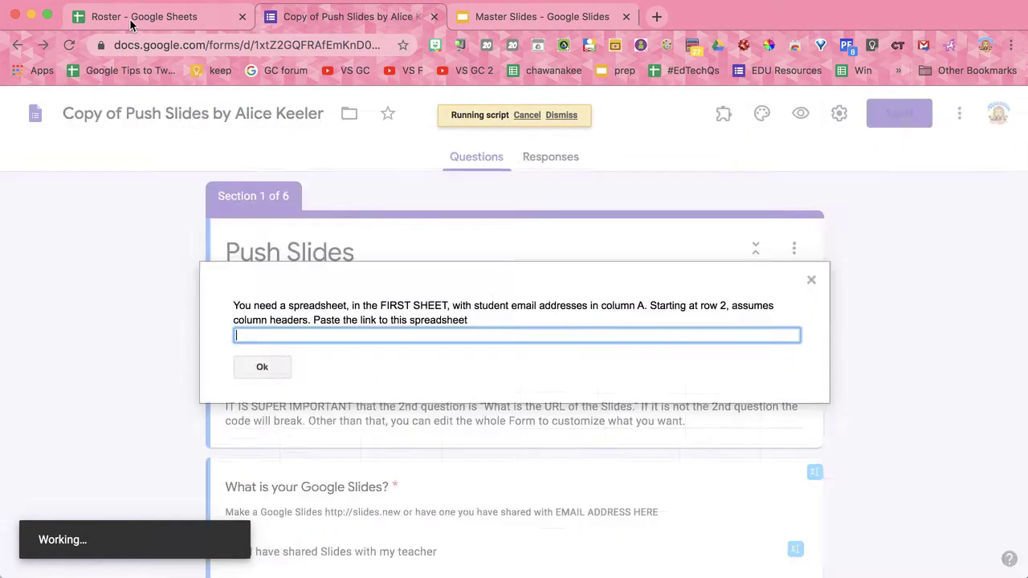
left_click(131, 24)
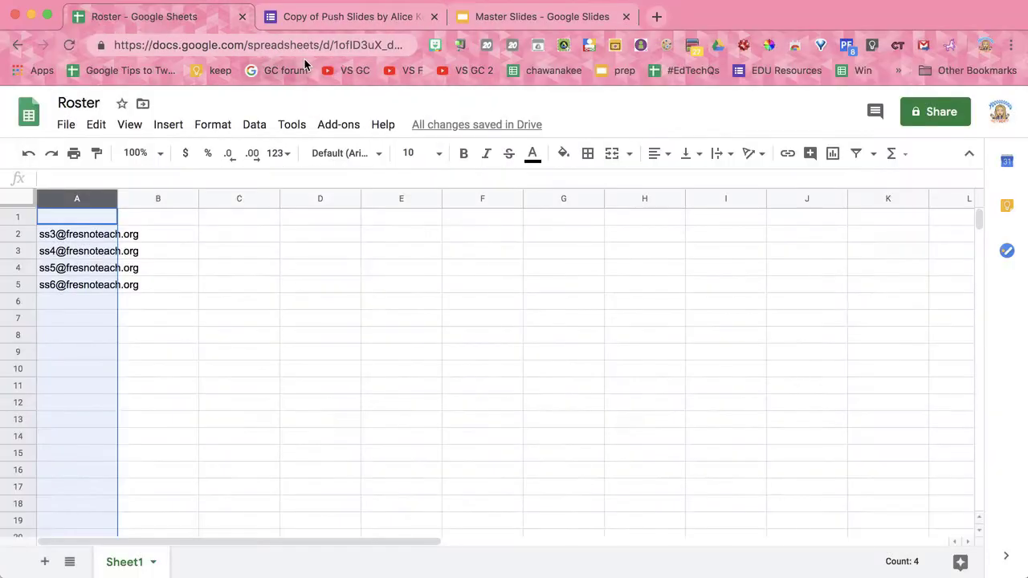
left_click(293, 45)
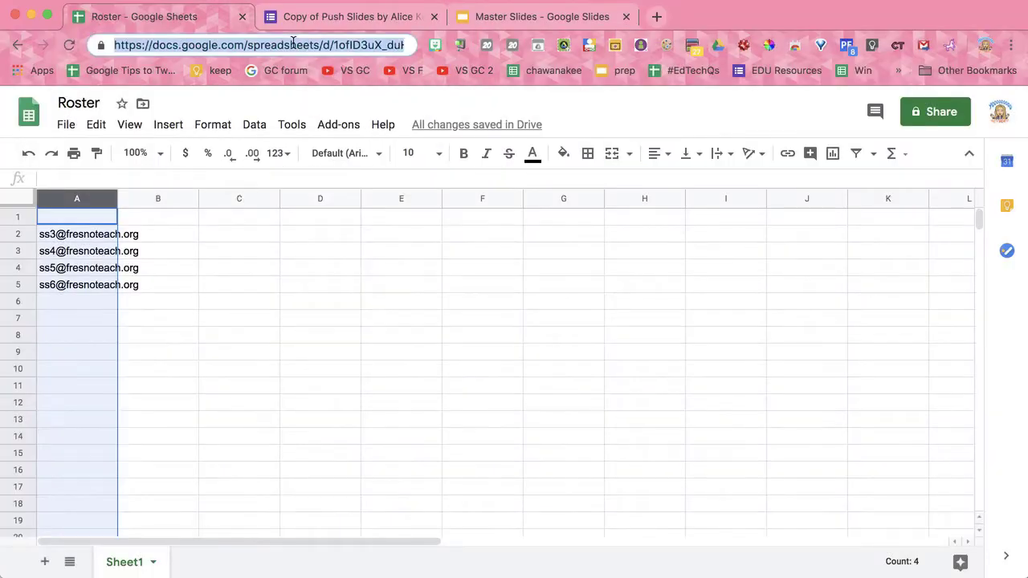
left_click(348, 16)
key("super+v")
left_click(263, 367)
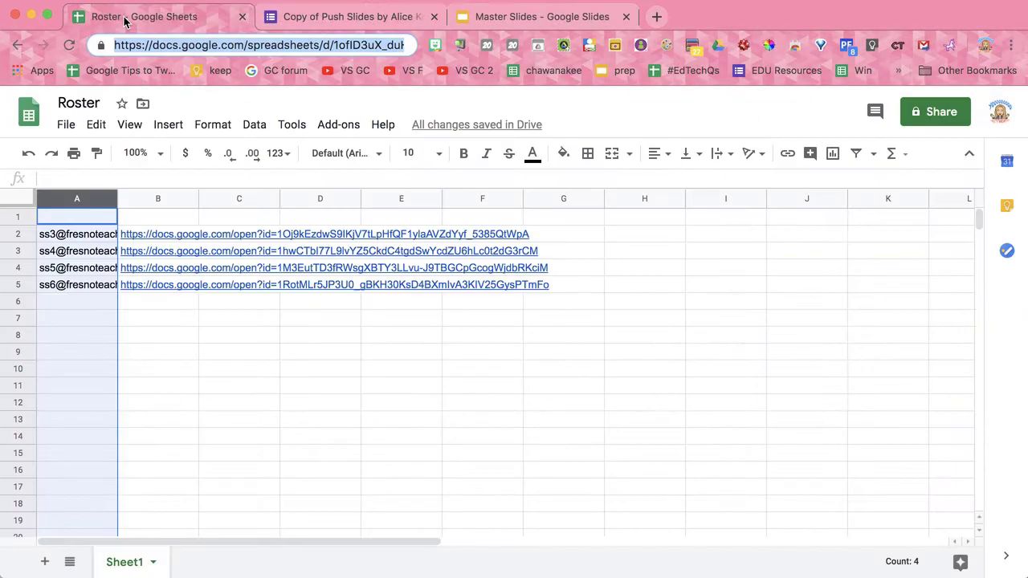
Step: Open the students' Slides decks linked in B2 and B3, then return to the form
mouse_move(158, 248)
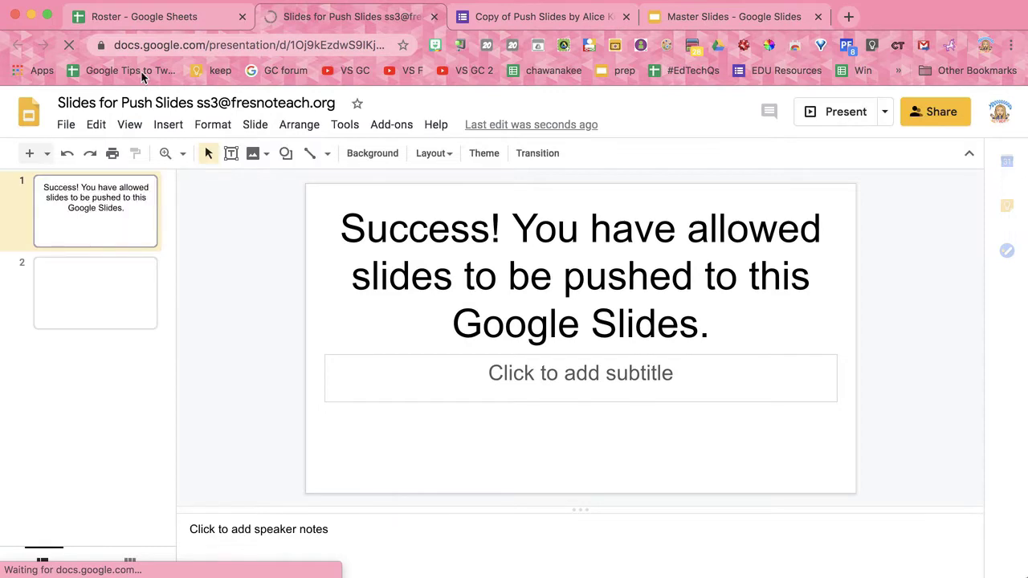
left_click(147, 20)
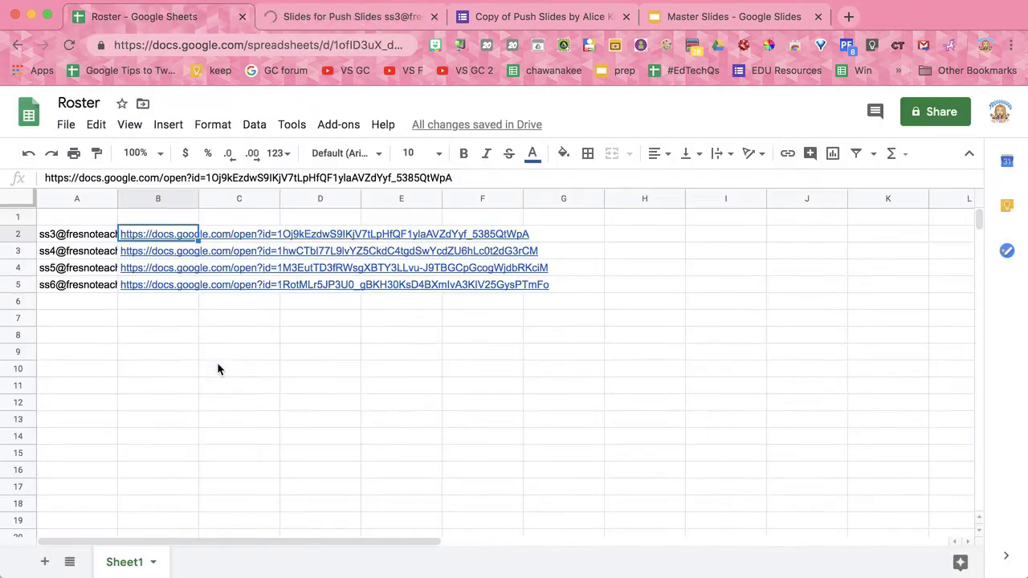
left_click(179, 253)
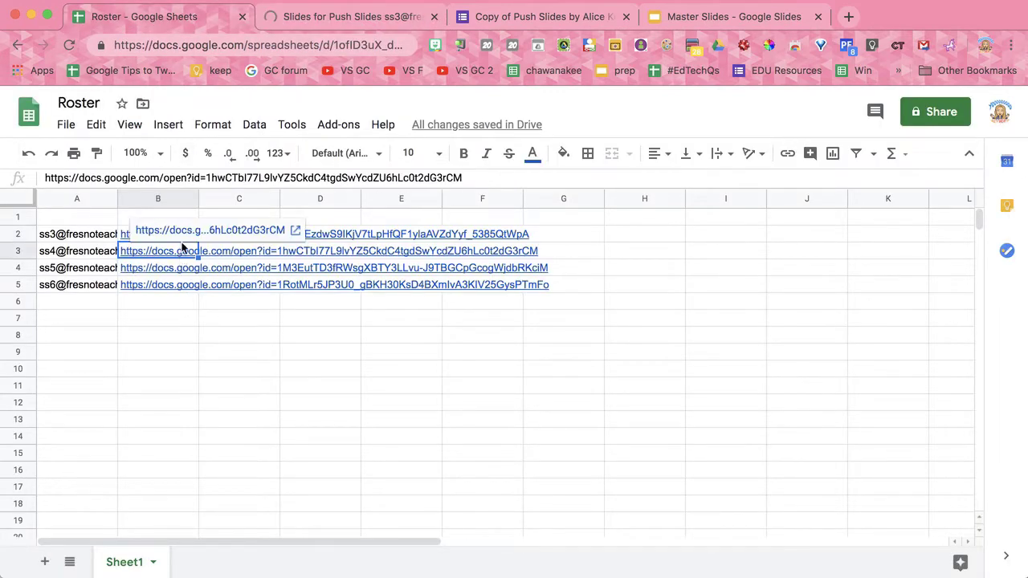
left_click(184, 234)
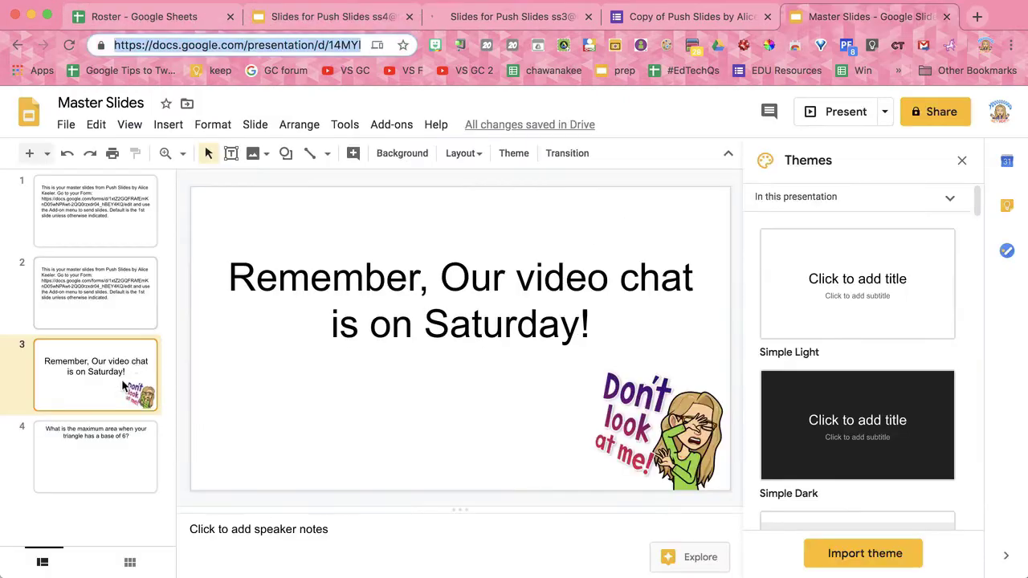
left_click(121, 388)
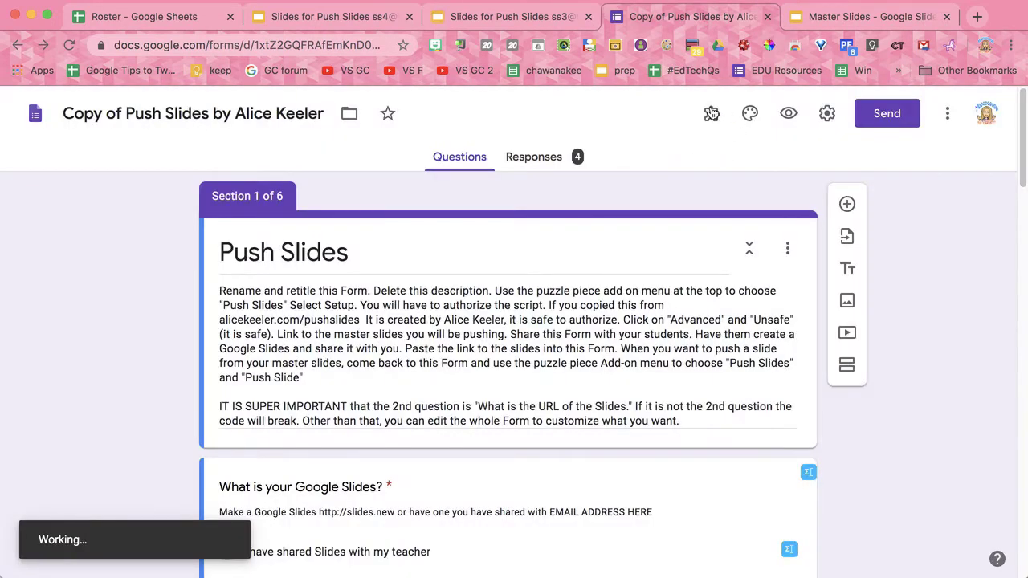
Step: Push master slide 3 to every student's deck and bring up one student's deck
left_click(712, 113)
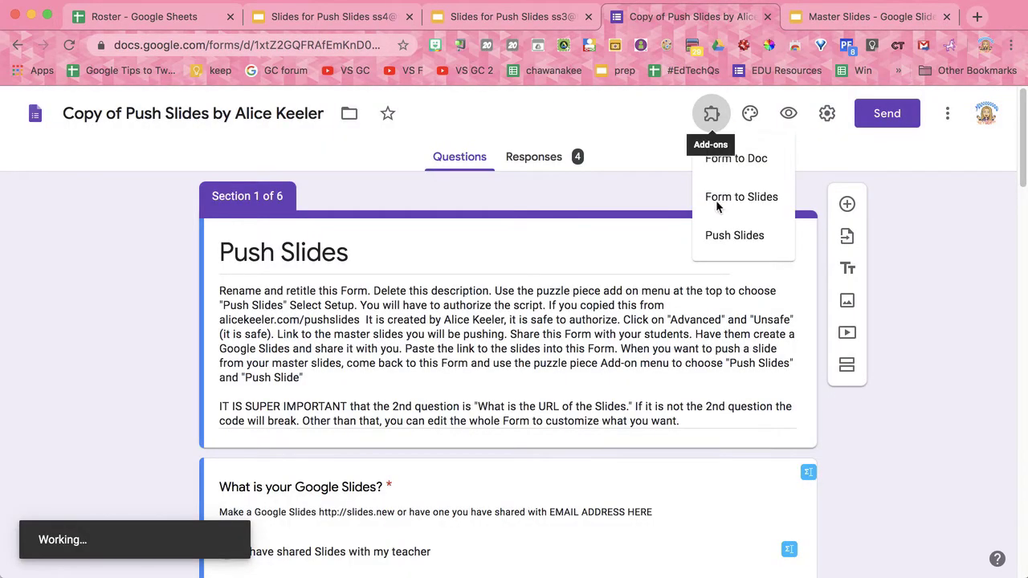
left_click(729, 238)
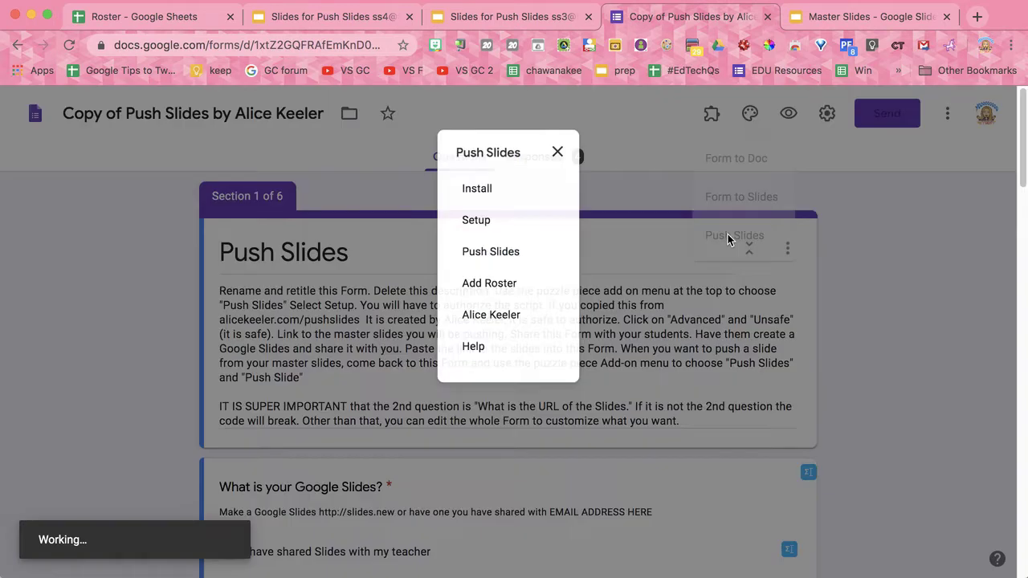
left_click(491, 262)
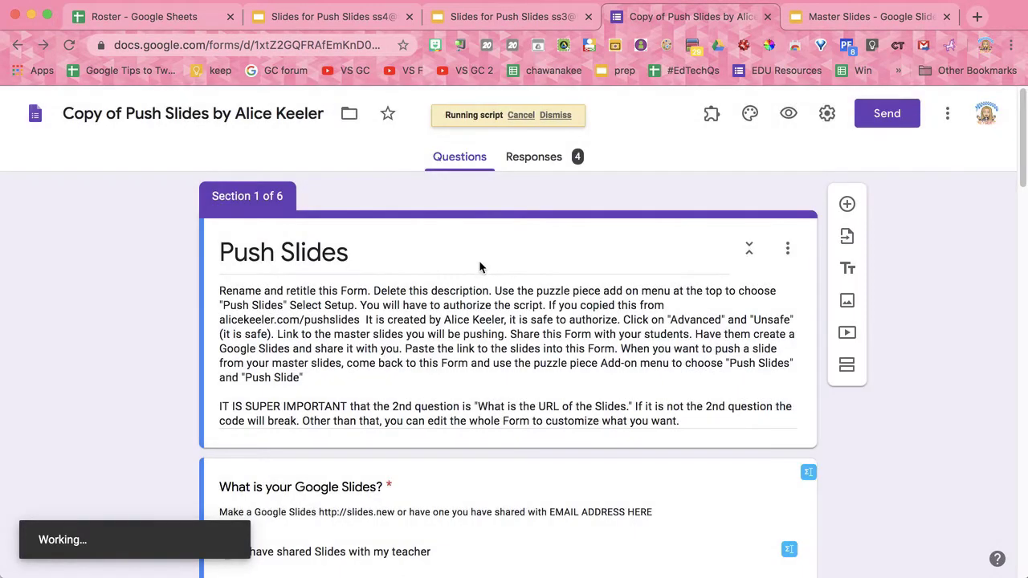
type("3")
left_click(402, 361)
left_click(352, 16)
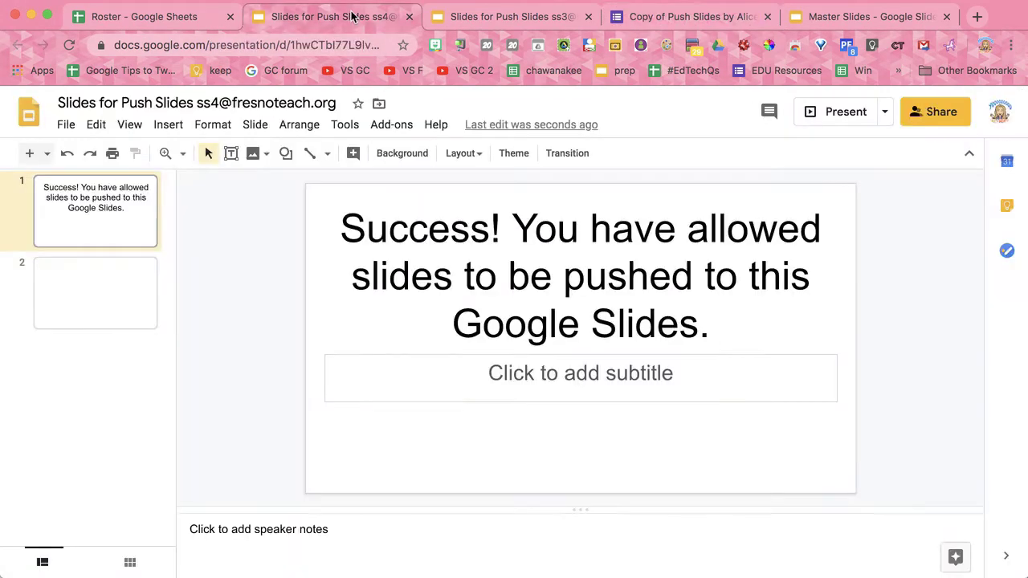
Step: Check that slide 1 in the students' decks, including the B5 deck, is the video chat reminder
left_click(485, 17)
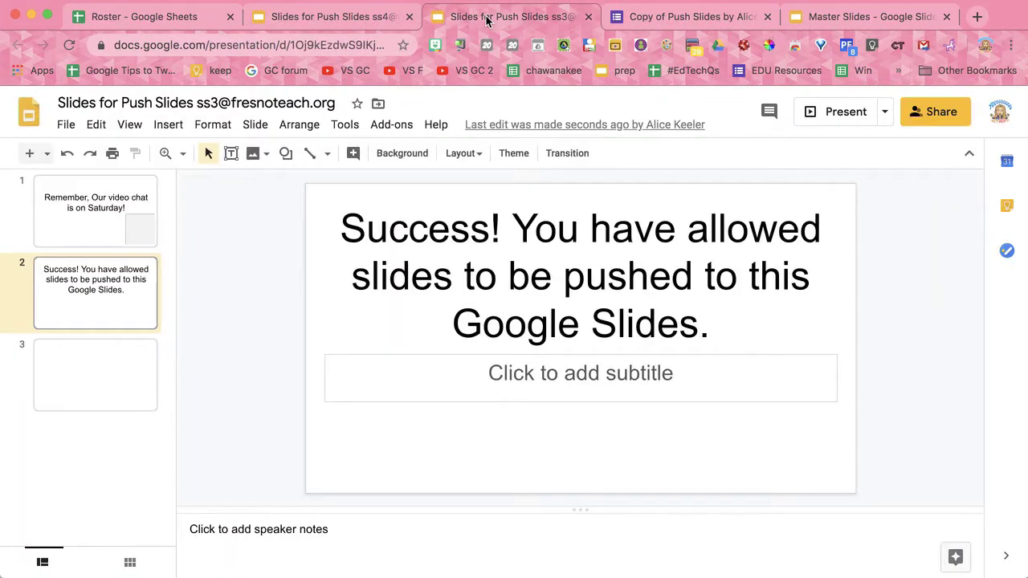
left_click(117, 201)
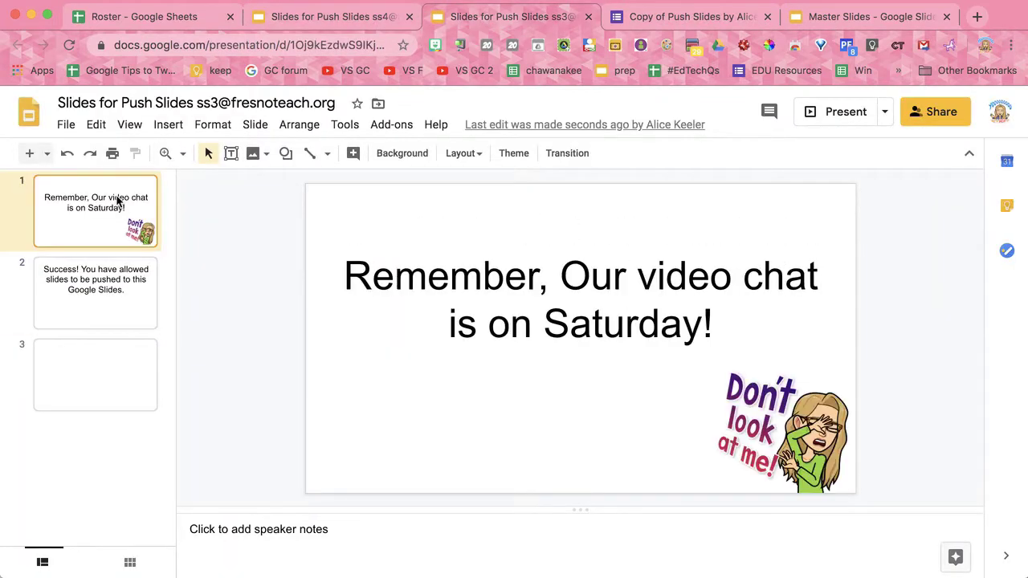
left_click(282, 21)
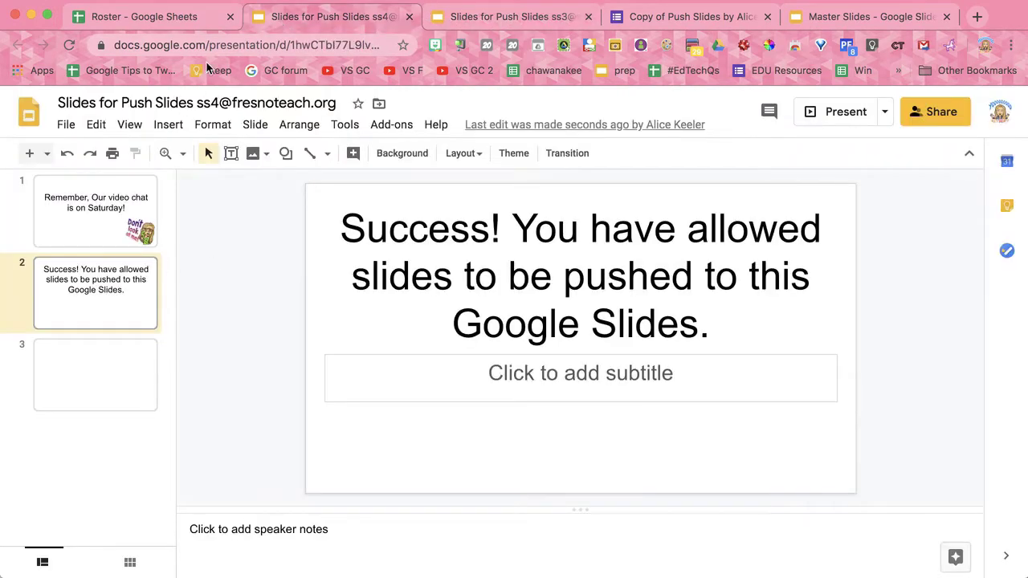
left_click(193, 23)
left_click(180, 289)
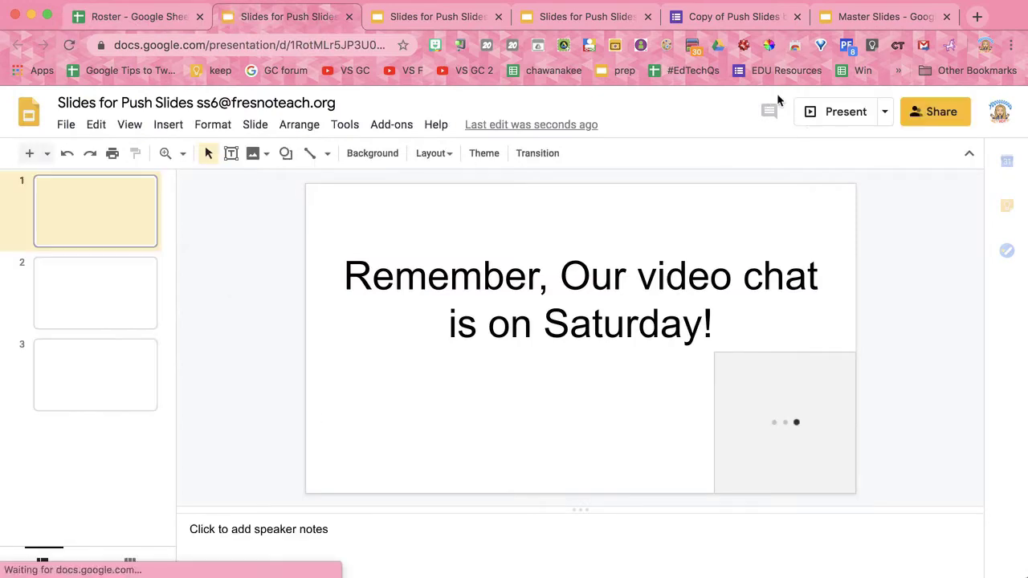
left_click(860, 16)
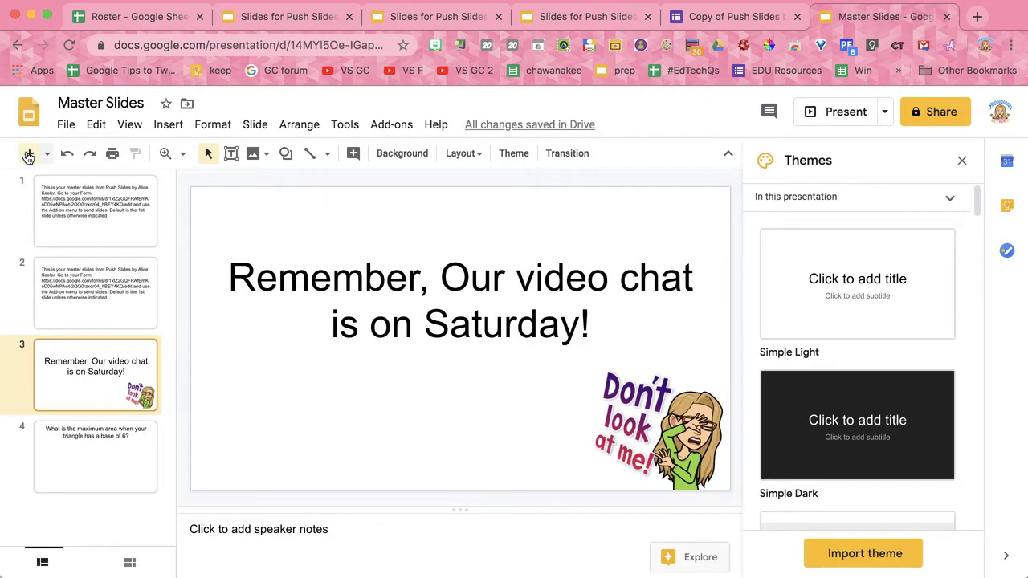
Step: Add a new slide 4 after slide 3 in Master Slides and insert a Bitmoji image
left_click(30, 154)
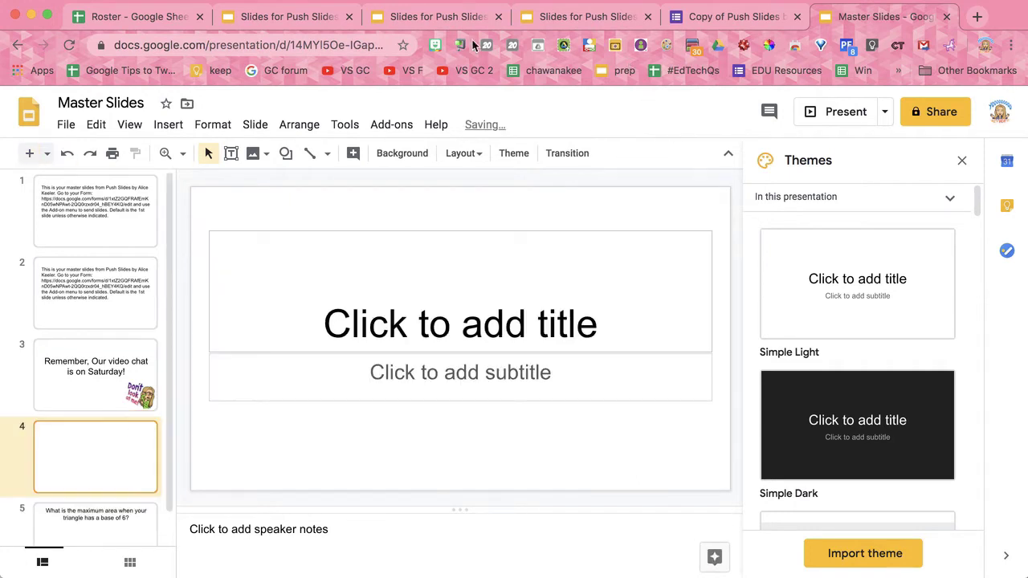
left_click(432, 48)
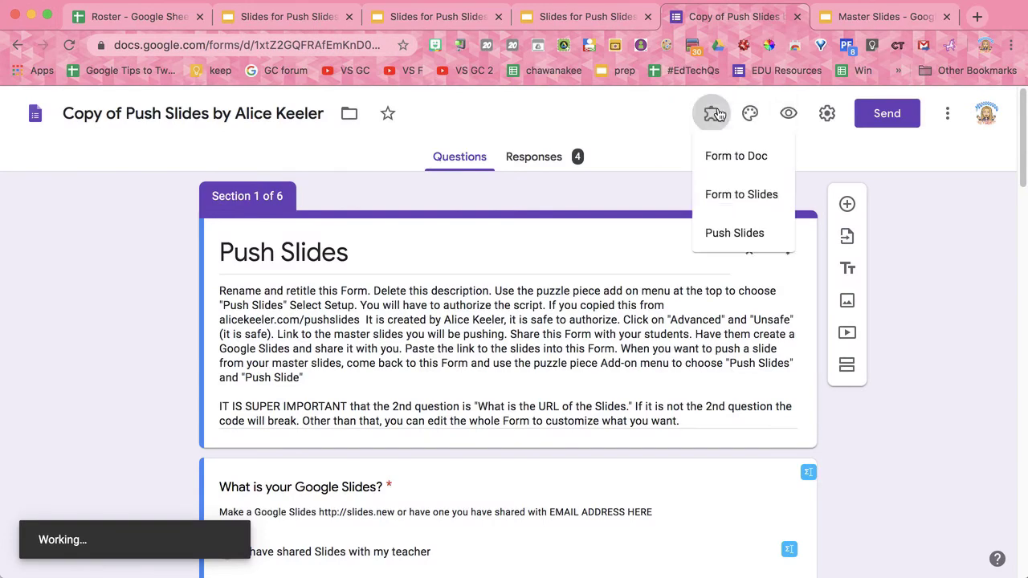
Step: Push master slide 4 to every student's deck with the Push Slides add-on
left_click(718, 242)
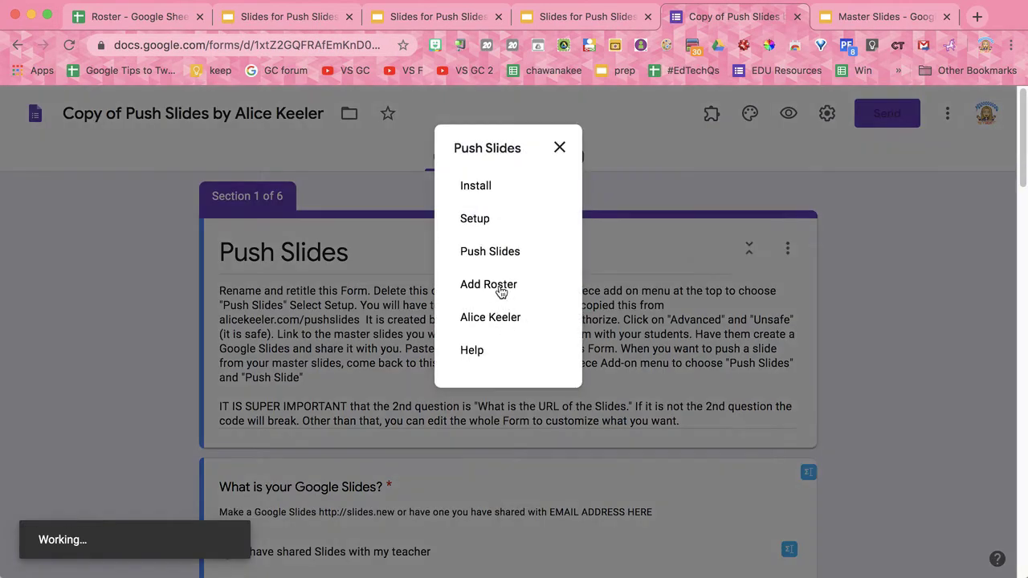
left_click(489, 251)
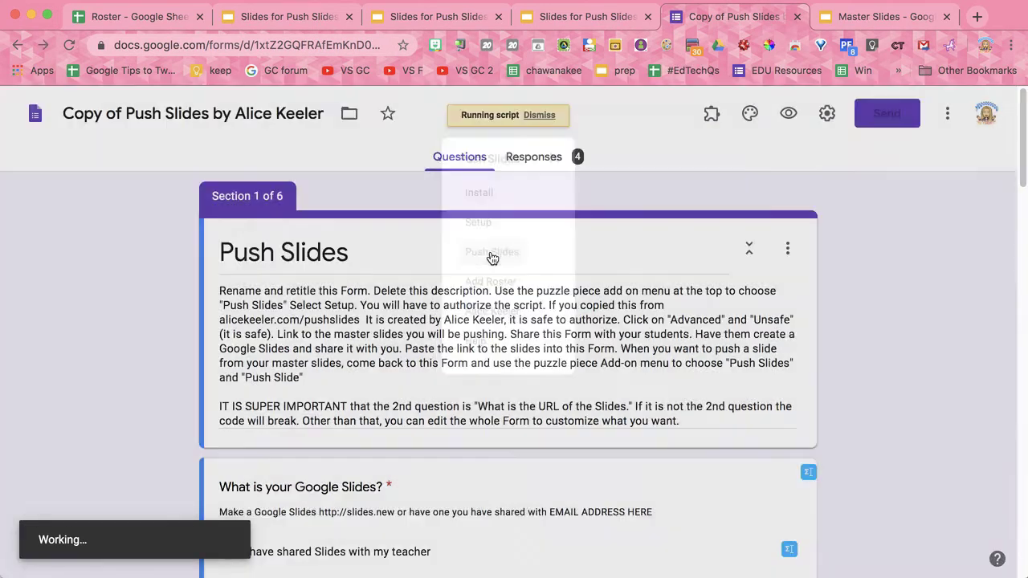
type("4")
left_click(399, 360)
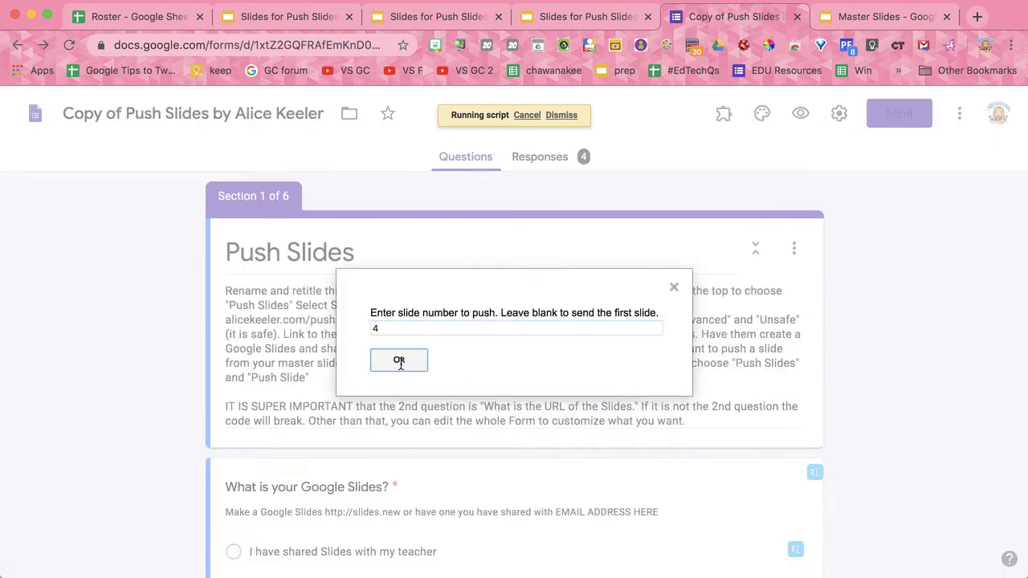